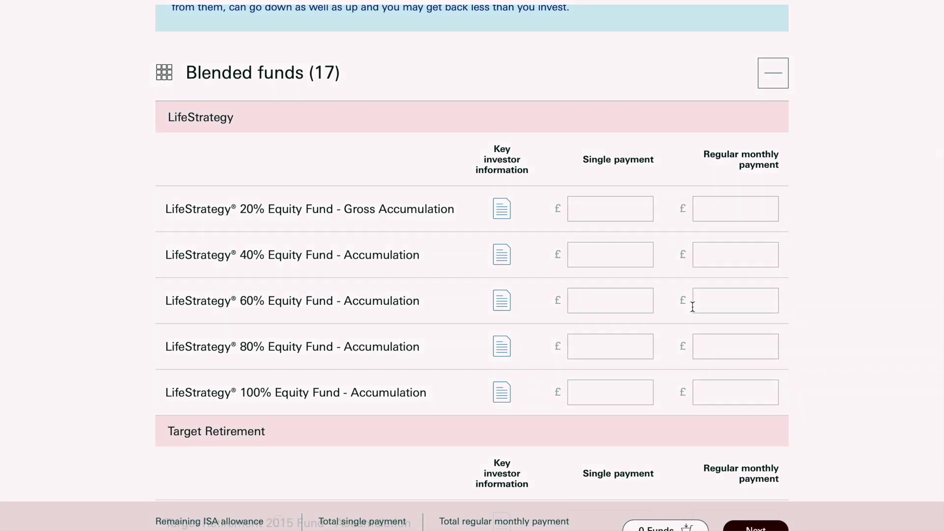
# Review the LifeStrategy, Target Retirement and Global funds listed under Blended funds.
pyautogui.scroll(-5, 692, 306)
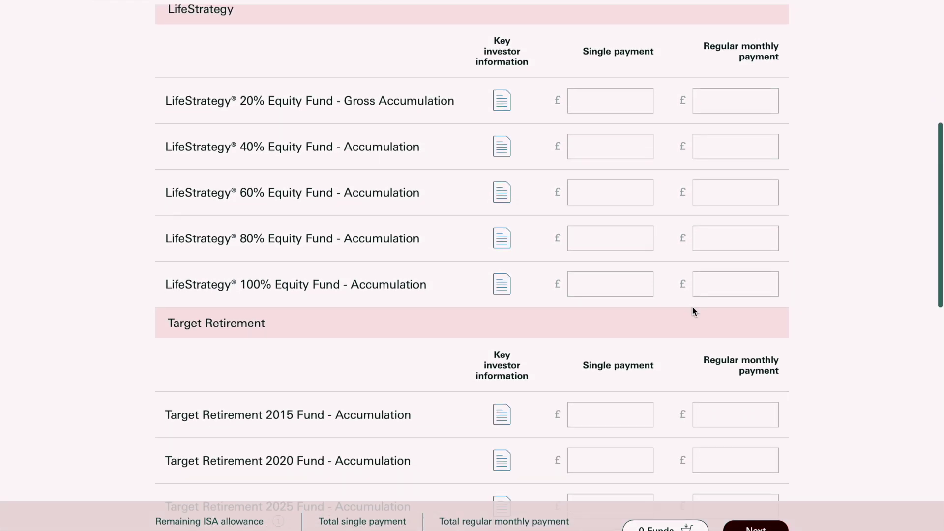
pyautogui.scroll(-1, 692, 306)
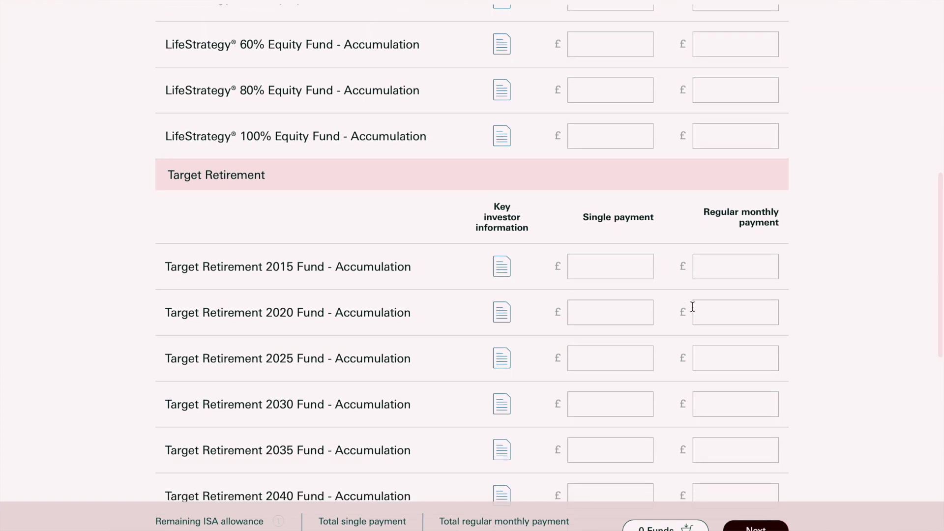
pyautogui.scroll(-2, 693, 307)
pyautogui.scroll(-1, 692, 307)
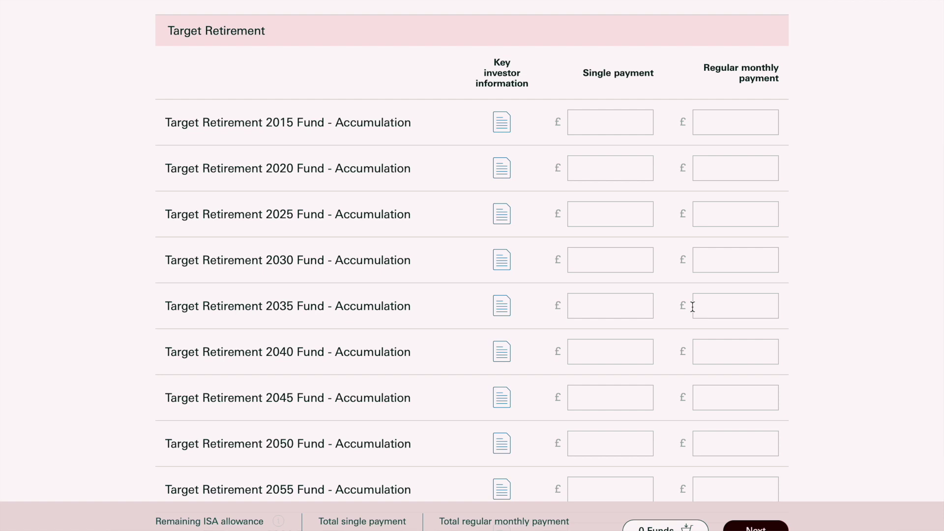
pyautogui.scroll(-9, 692, 306)
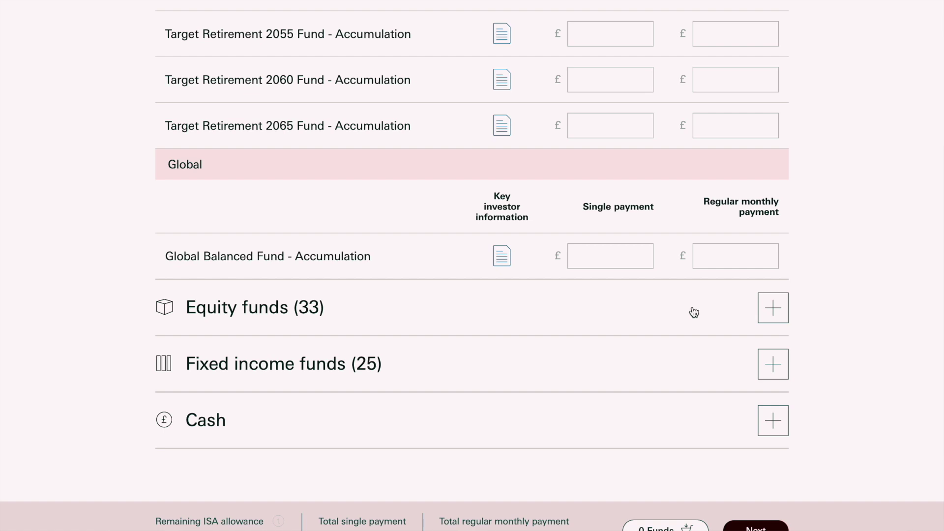
# Expand the Equity funds section and look through its regional groups down to Emerging Markets.
pyautogui.click(770, 314)
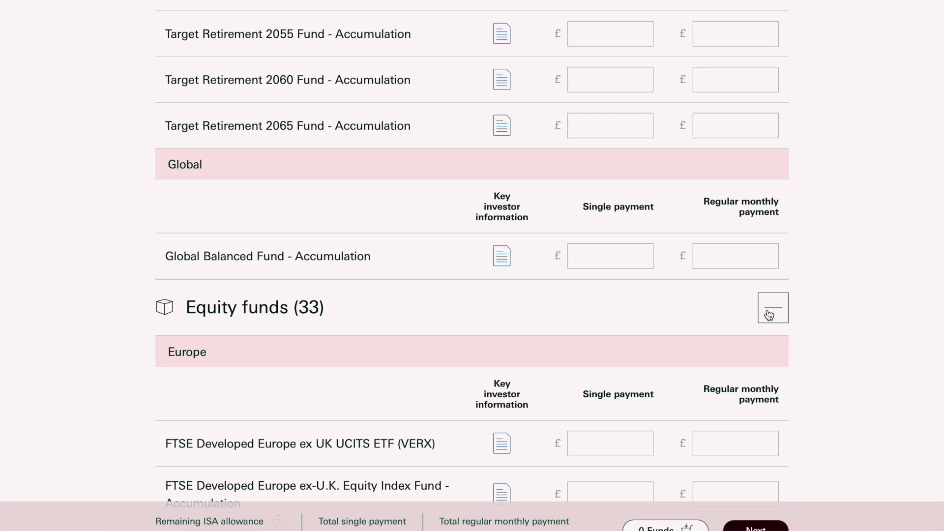
pyautogui.scroll(-5, 770, 314)
pyautogui.scroll(-8, 766, 308)
pyautogui.scroll(-10, 768, 309)
pyautogui.scroll(-10, 768, 309)
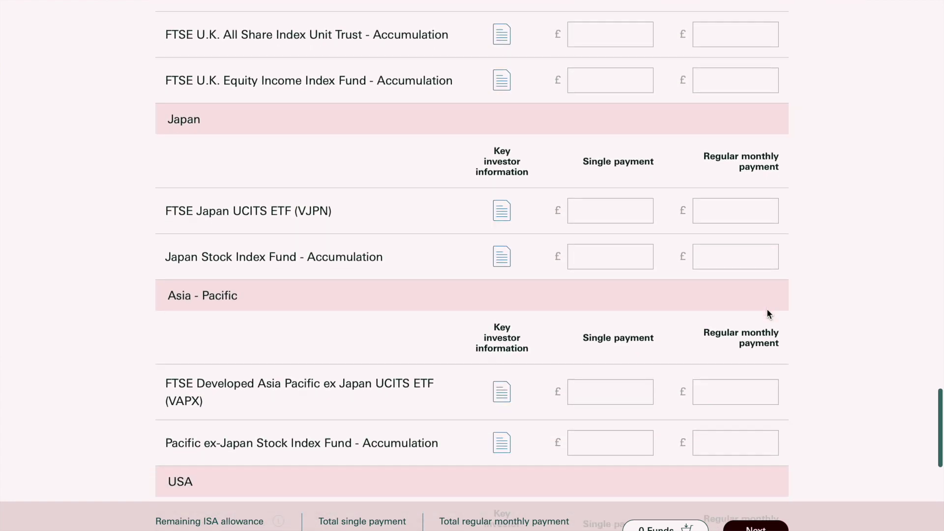
pyautogui.scroll(-8, 769, 314)
pyautogui.scroll(-5, 768, 309)
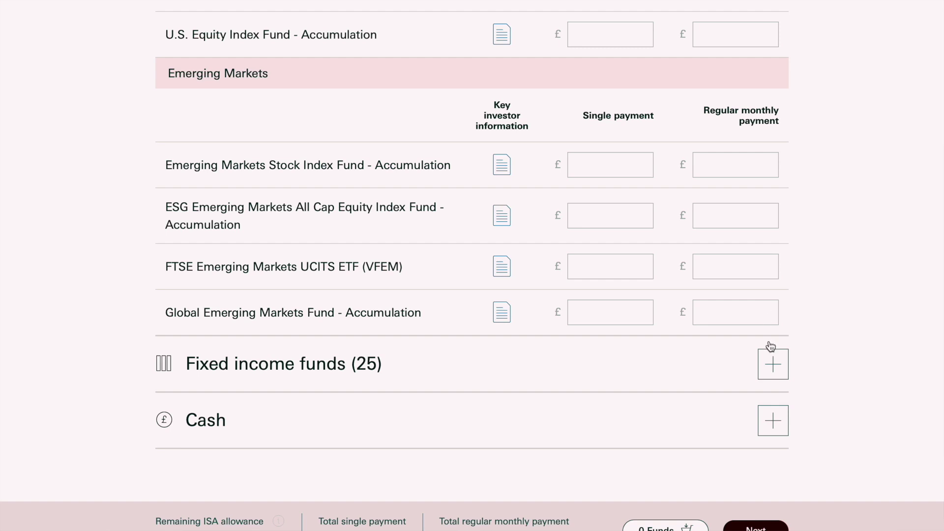
# Expand the Fixed income funds section and look through its bond funds by region.
pyautogui.click(774, 376)
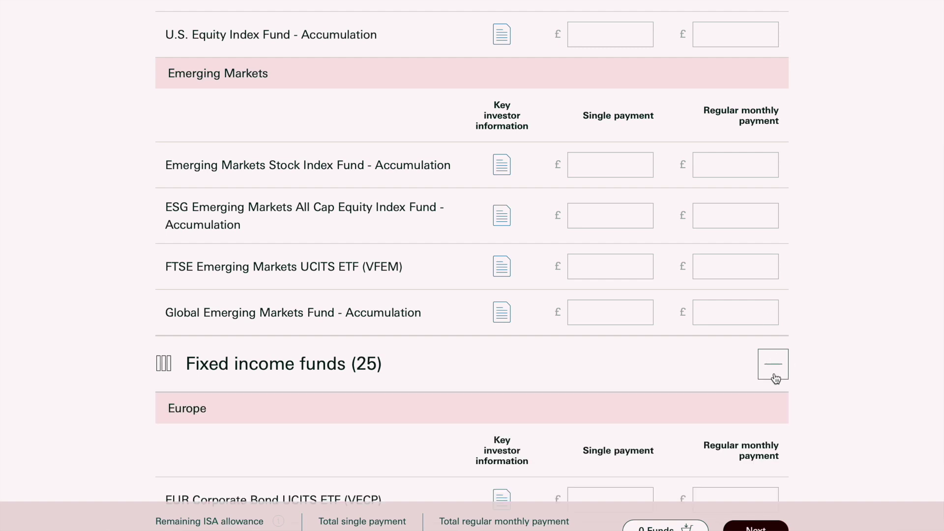
pyautogui.scroll(-3, 776, 378)
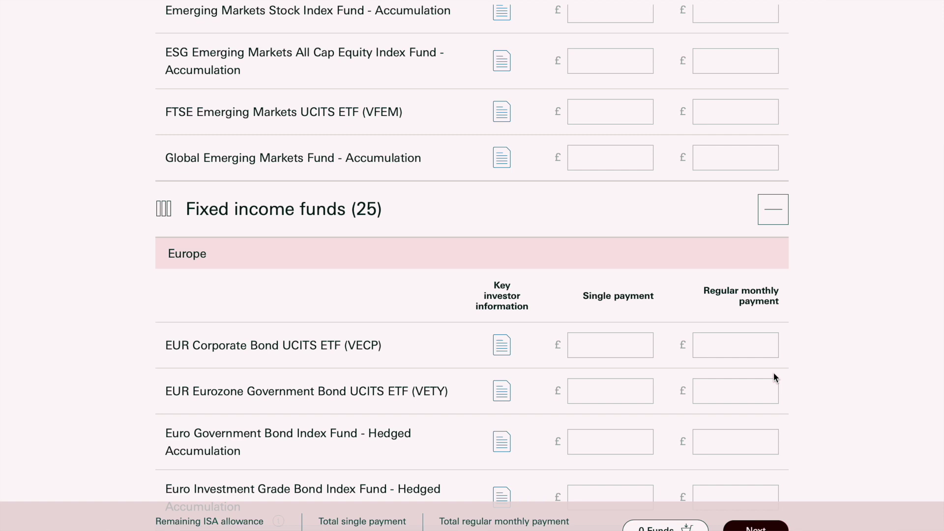
pyautogui.scroll(-4, 775, 378)
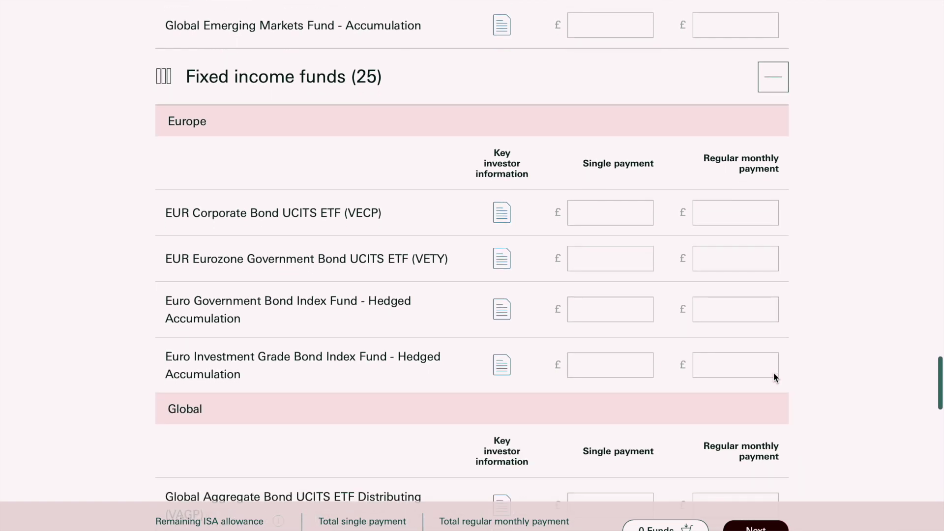
pyautogui.scroll(-6, 773, 374)
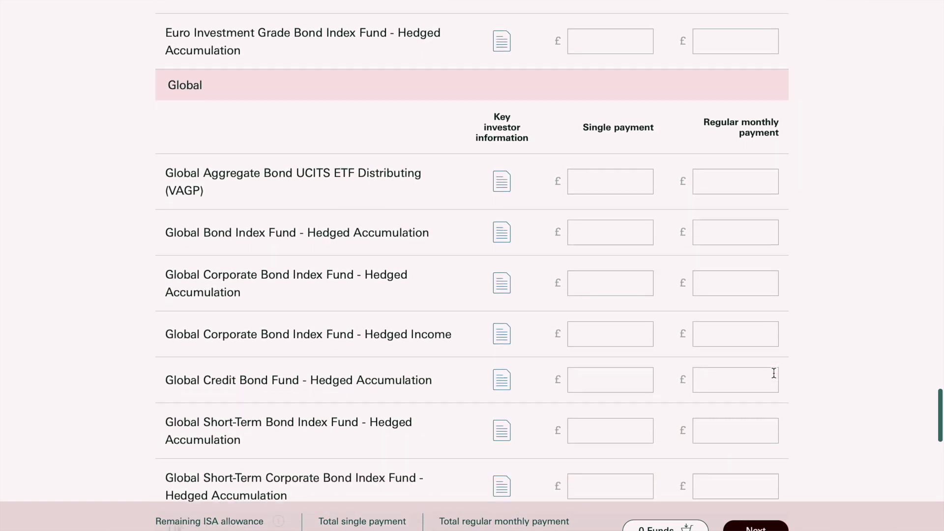
pyautogui.scroll(-8, 774, 373)
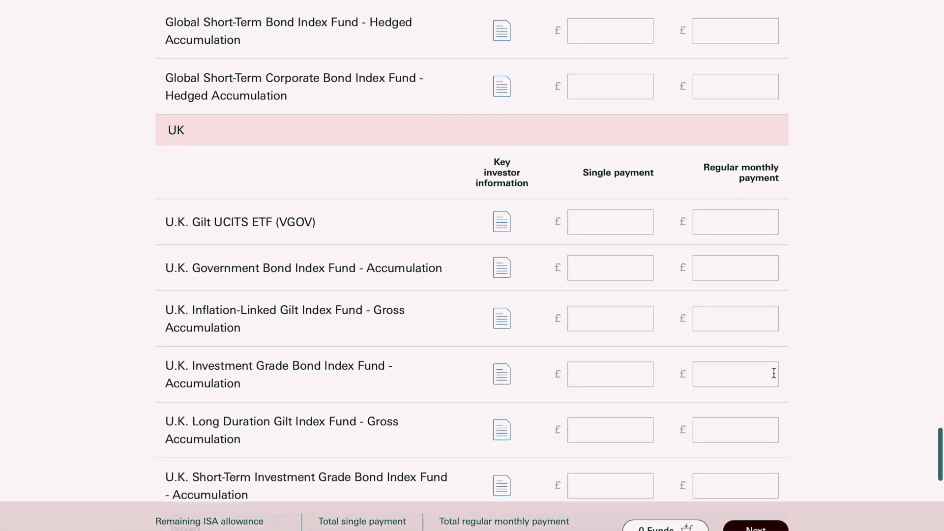
pyautogui.scroll(-8, 773, 373)
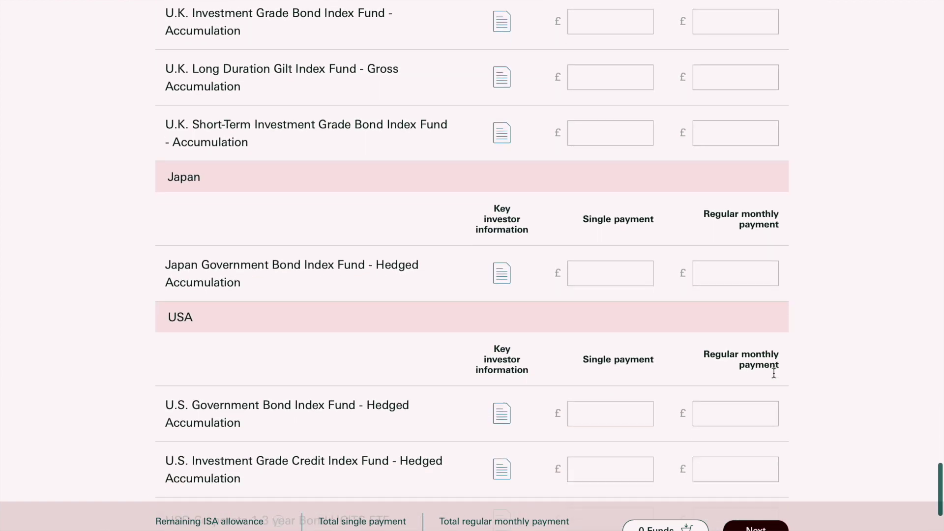
pyautogui.scroll(-8, 773, 372)
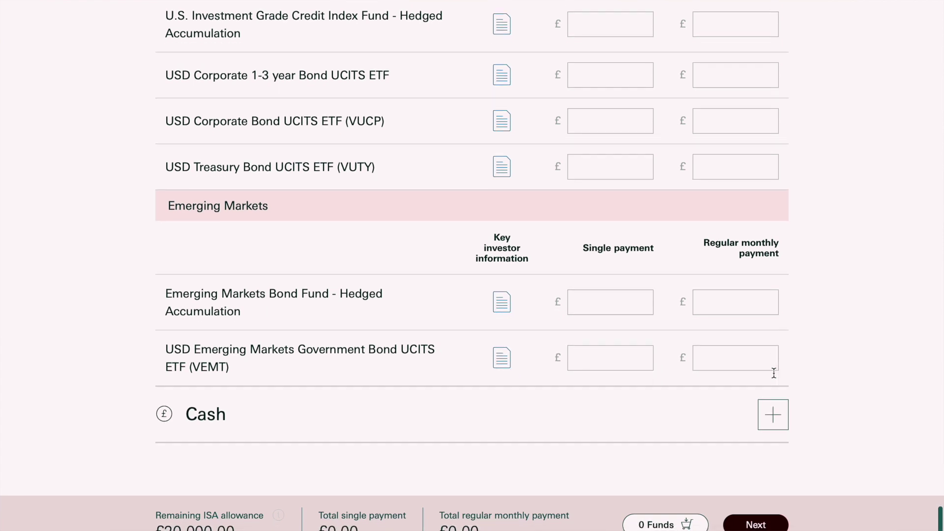
# Expand the Cash section and view its single and regular monthly payment options.
pyautogui.click(781, 426)
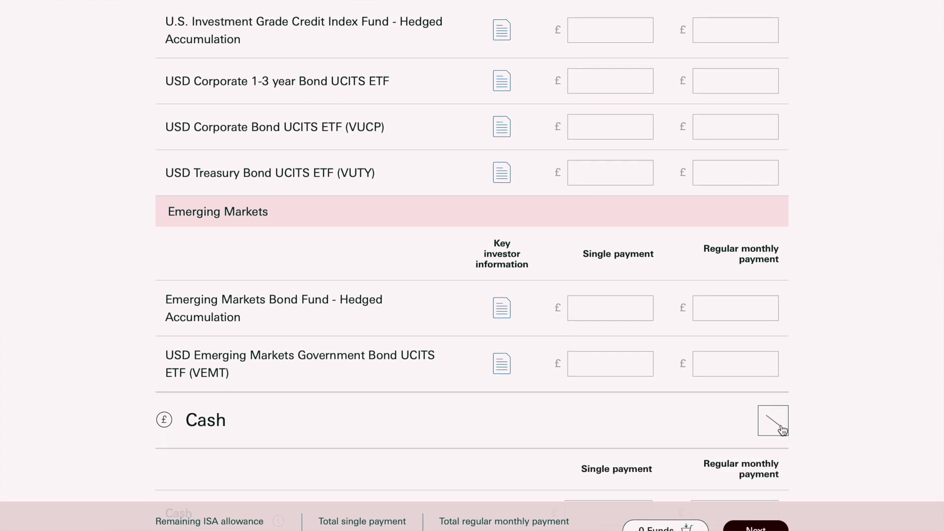
pyautogui.scroll(-2, 783, 424)
pyautogui.scroll(-1, 782, 424)
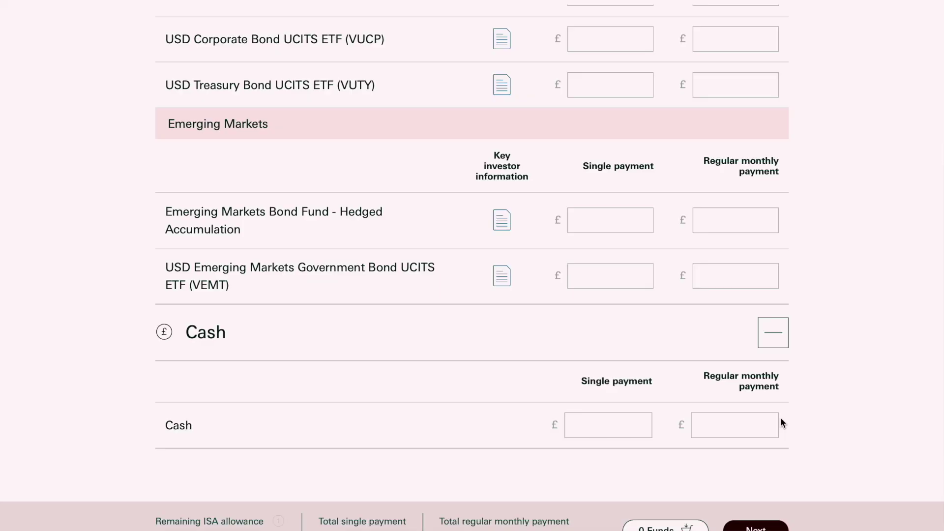
# Return to the USA equity funds and open the key investor information for S&P 500 UCITS ETF (VUSA).
pyautogui.scroll(15, 782, 422)
pyautogui.scroll(10, 782, 422)
pyautogui.scroll(-2, 782, 422)
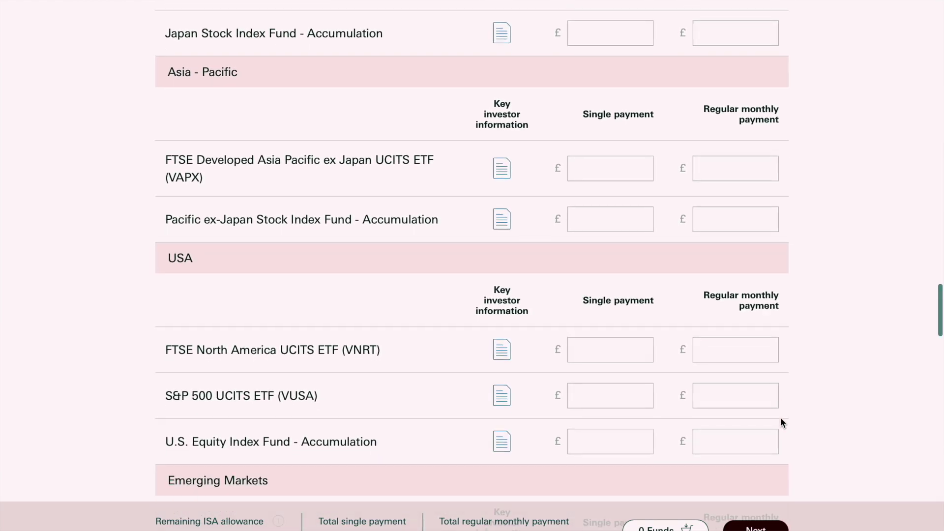
pyautogui.scroll(-2, 782, 422)
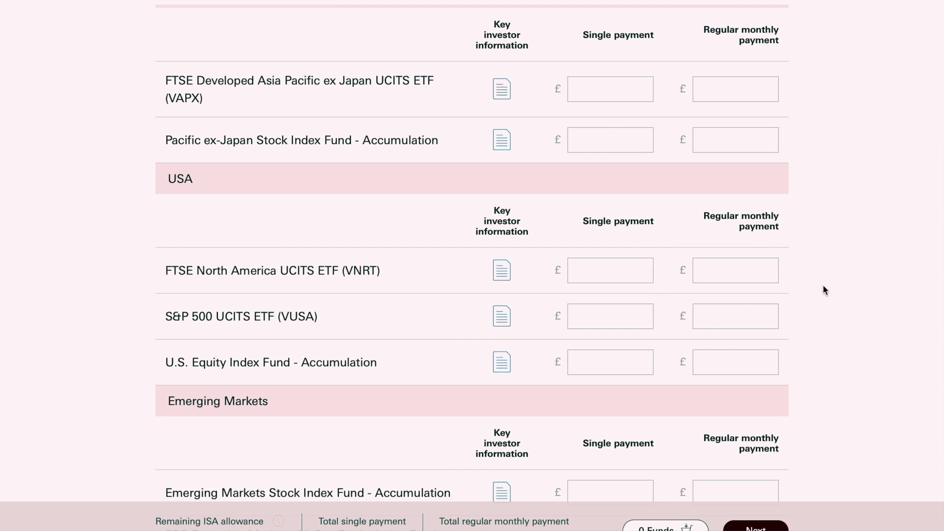
pyautogui.click(507, 327)
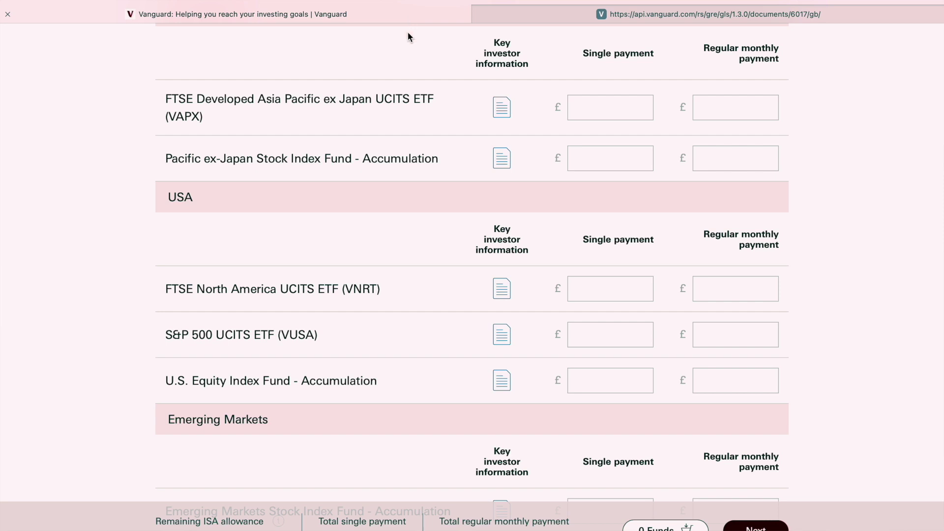
# Try a £500 single payment for S&P 500 UCITS ETF (VUSA), and clear the amount.
pyautogui.click(595, 327)
pyautogui.write('500')
pyautogui.click(854, 373)
pyautogui.click(649, 339)
pyautogui.press('BackSpace')
pyautogui.press('BackSpace')
pyautogui.press('BackSpace')
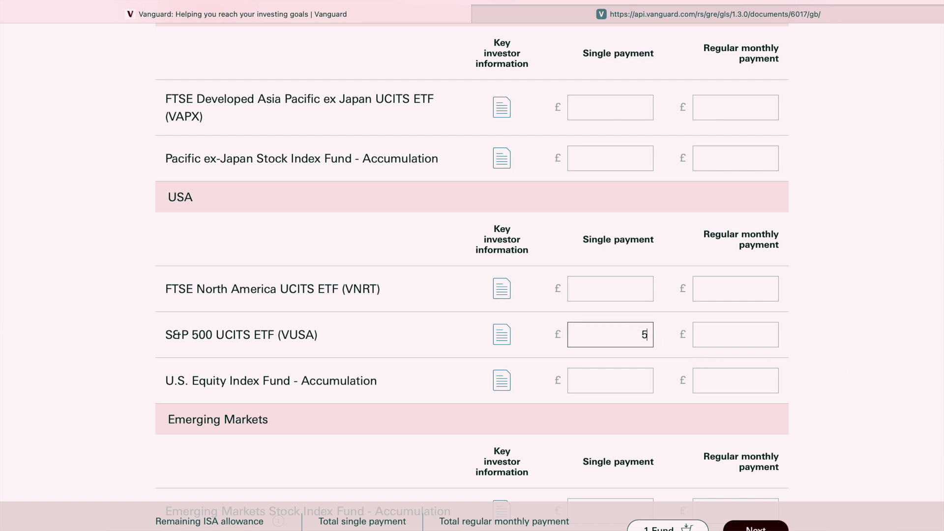
# Try a £100 regular monthly payment for S&P 500 UCITS ETF (VUSA), and clear the amount.
pyautogui.click(731, 334)
pyautogui.write('100')
pyautogui.click(887, 330)
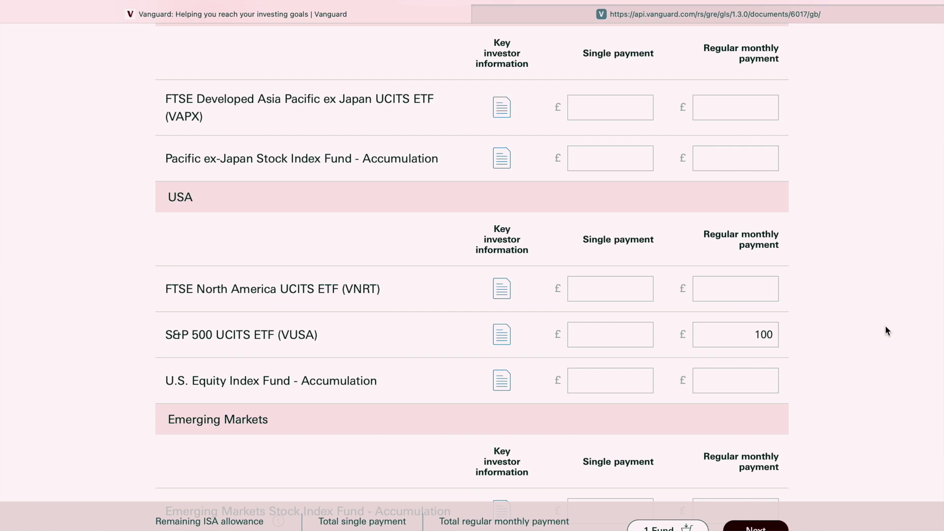
pyautogui.click(771, 333)
pyautogui.press('BackSpace')
pyautogui.press('BackSpace')
pyautogui.press('BackSpace')
# Try a £250 single payment for S&P 500 UCITS ETF (VUSA).
pyautogui.click(613, 338)
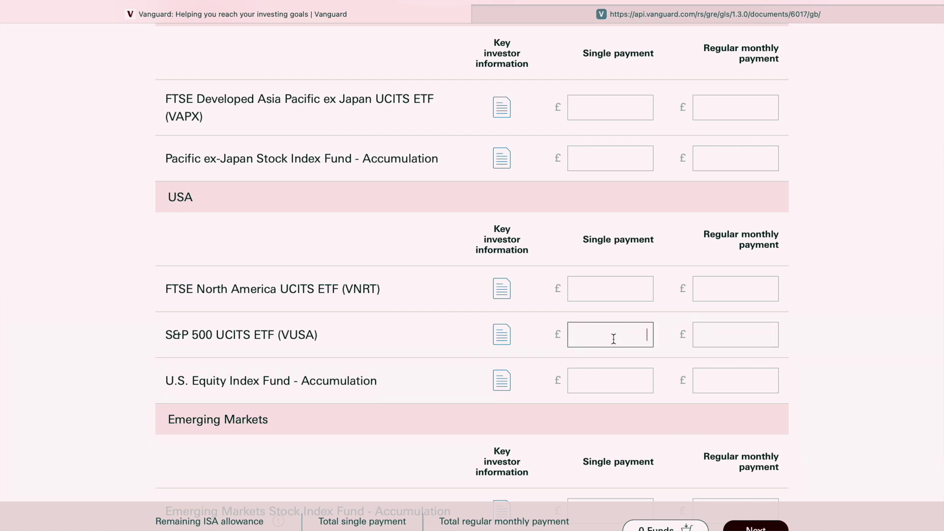
pyautogui.write('250')
pyautogui.click(811, 307)
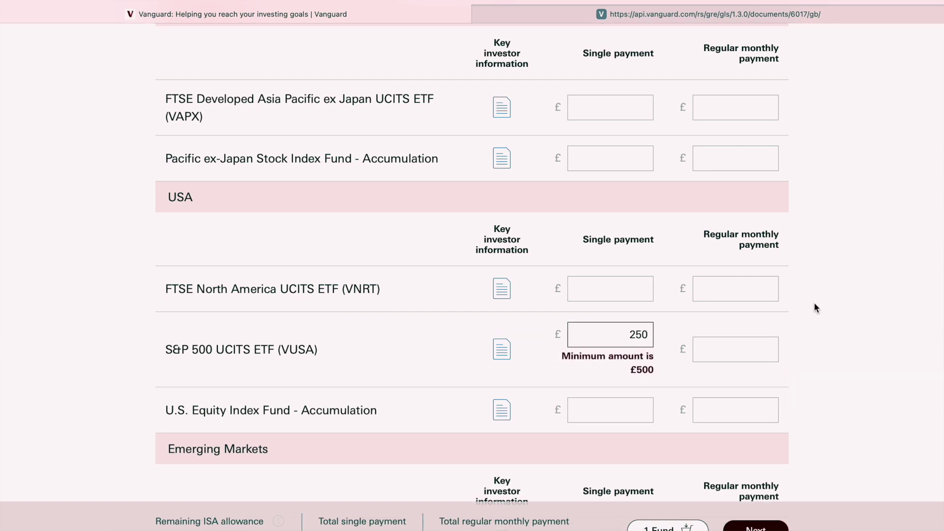
# Set the single payment for S&P 500 UCITS ETF (VUSA) to £500.
pyautogui.click(653, 336)
pyautogui.press('BackSpace')
pyautogui.press('BackSpace')
pyautogui.press('BackSpace')
pyautogui.write('500')
pyautogui.click(845, 325)
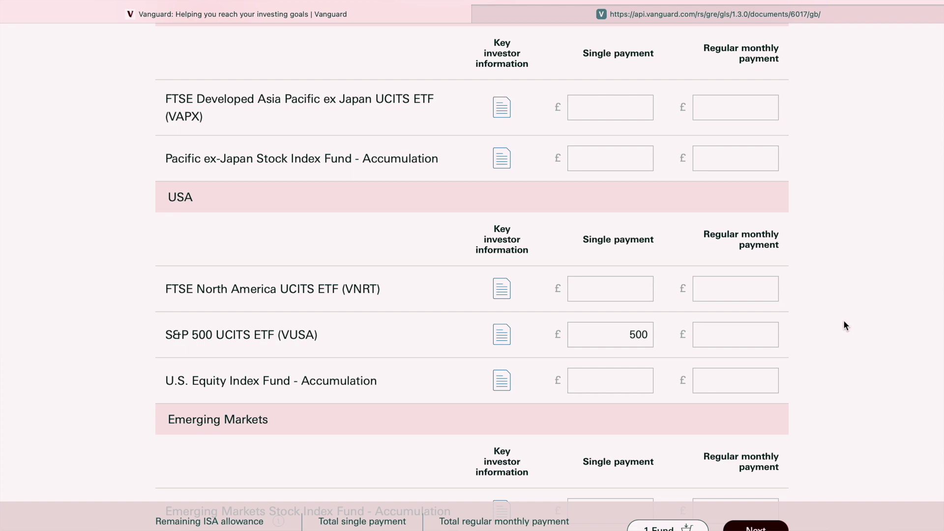
# Try adding a £100 single payment for FTSE North America UCITS ETF (VNRT), and clear the amount.
pyautogui.click(634, 294)
pyautogui.write('100')
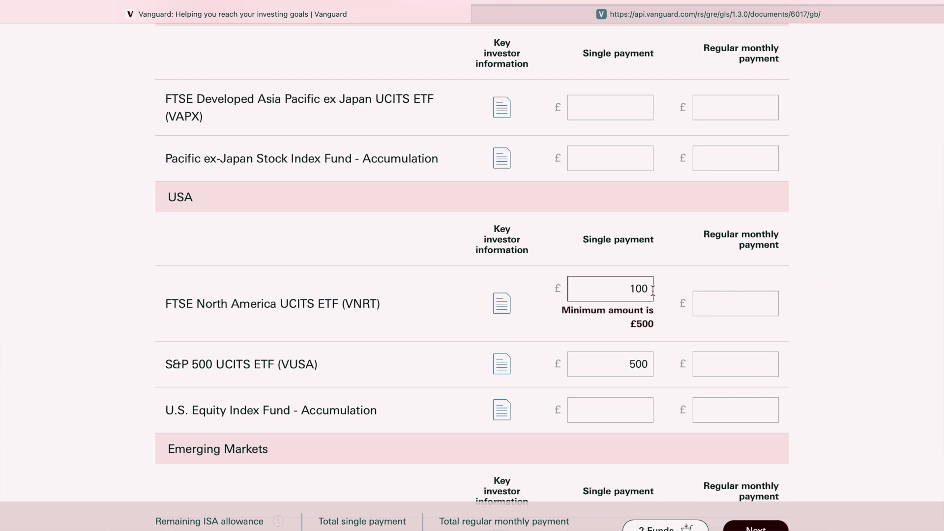
pyautogui.press('BackSpace')
pyautogui.press('BackSpace')
pyautogui.press('BackSpace')
pyautogui.click(860, 302)
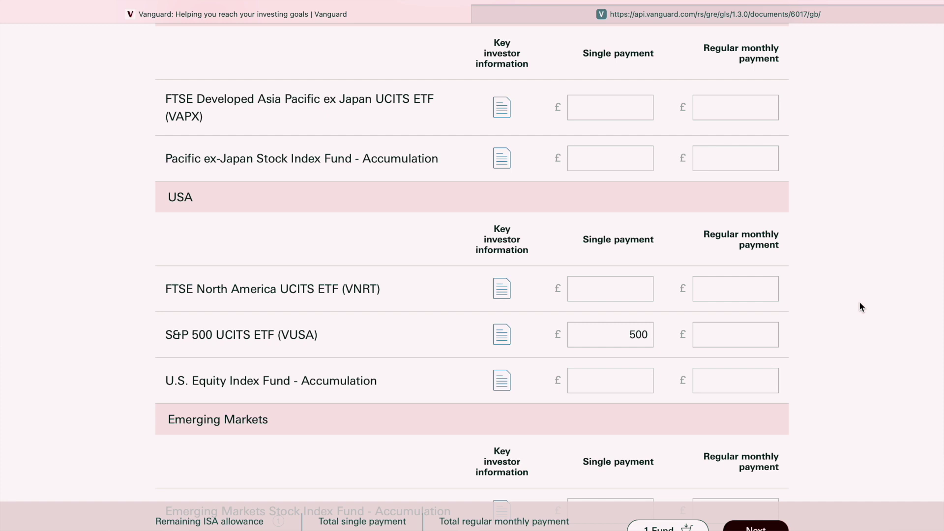
# Enter £100 again as the single payment for FTSE North America UCITS ETF (VNRT), and remove it.
pyautogui.click(645, 291)
pyautogui.write('100')
pyautogui.press('BackSpace')
pyautogui.press('BackSpace')
pyautogui.press('BackSpace')
# Continue from the chosen investments to the personal details stage and review its personal, account access and account security sections.
pyautogui.click(745, 527)
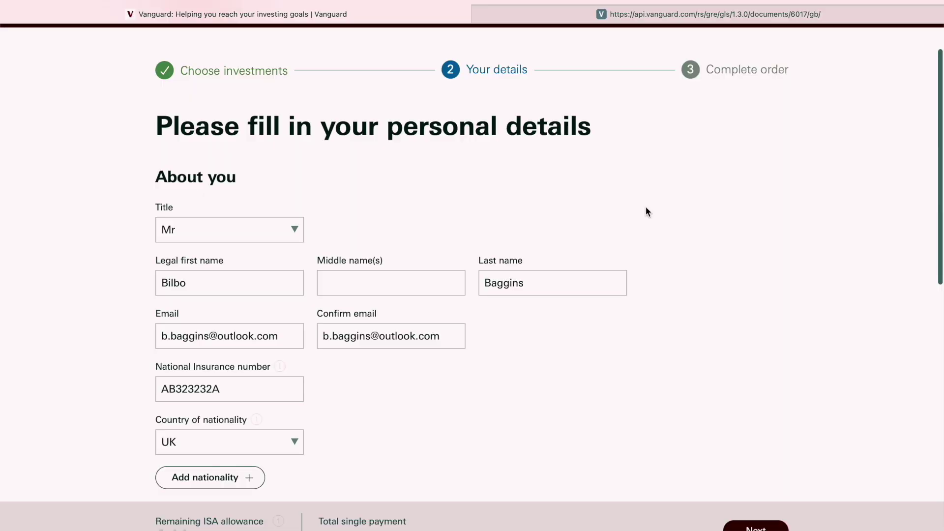
pyautogui.scroll(-3, 646, 211)
pyautogui.scroll(-10, 646, 211)
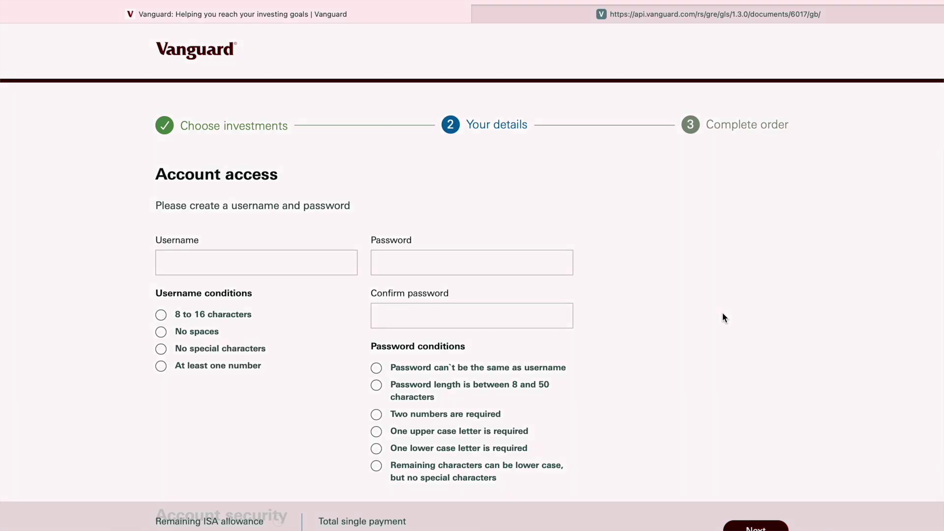
pyautogui.scroll(-6, 722, 316)
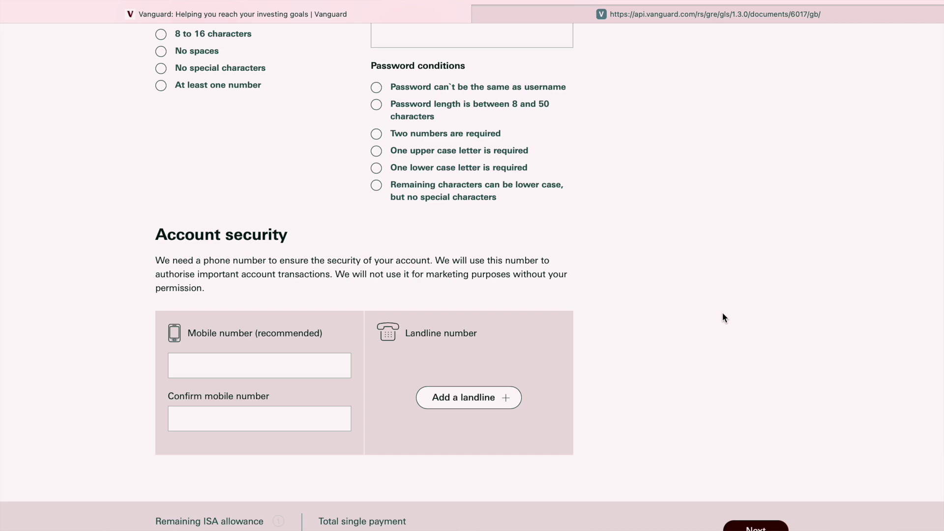
pyautogui.scroll(10, 722, 312)
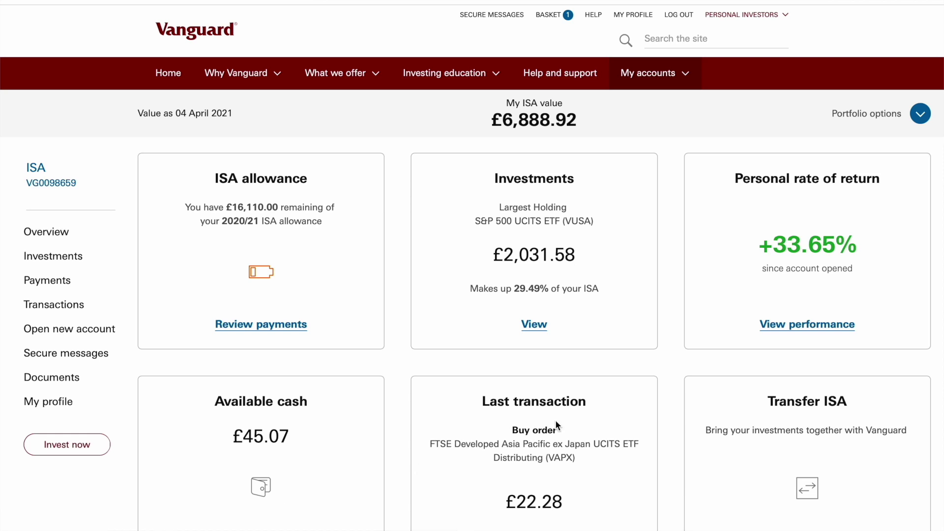
# Examine the personal rate of return figure on the ISA overview.
pyautogui.moveTo(771, 243); pyautogui.dragTo(875, 242)
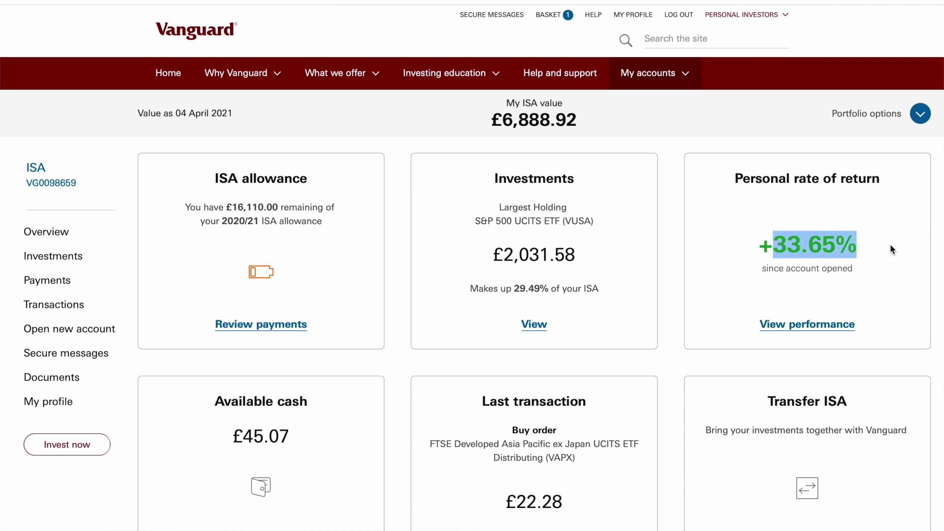
pyautogui.click(897, 248)
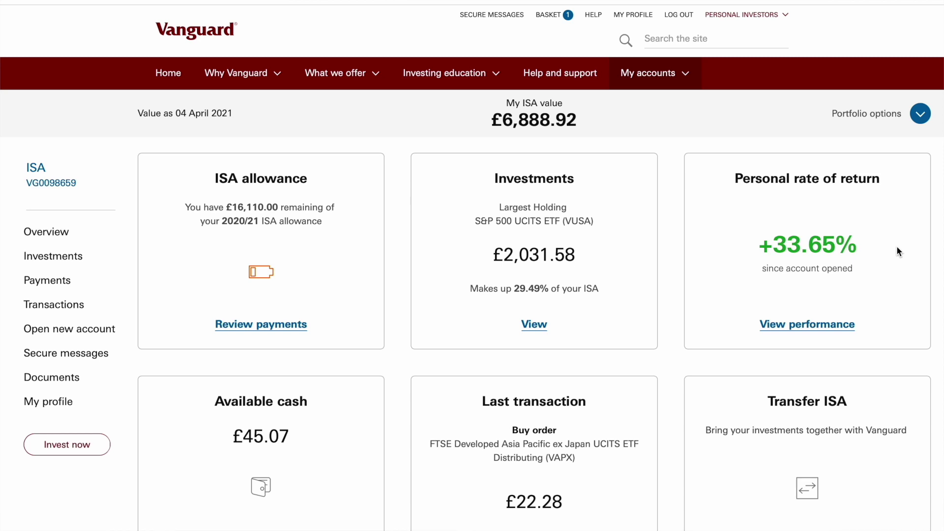